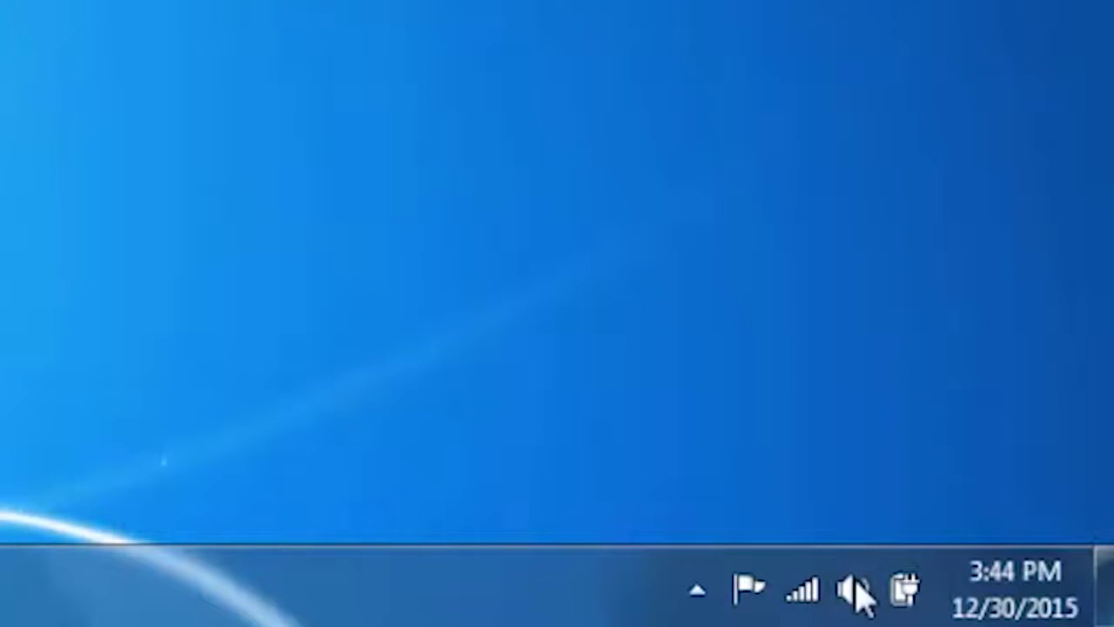
Open the level settings of the Logitech USB Headset microphone from the Windows recording devices.
right_click(780, 594)
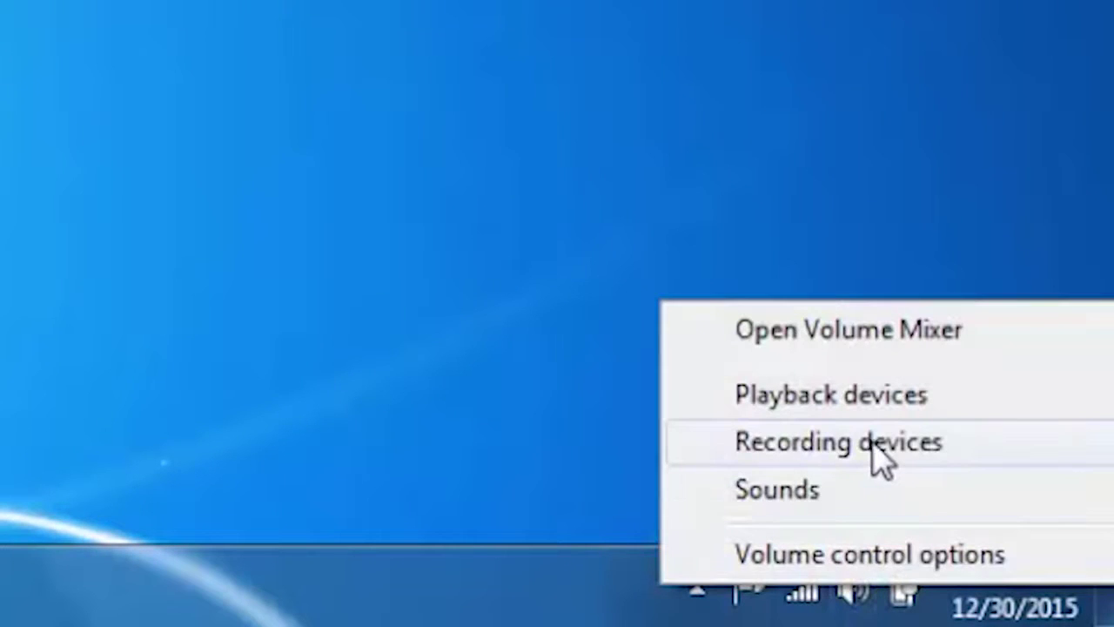
click(875, 441)
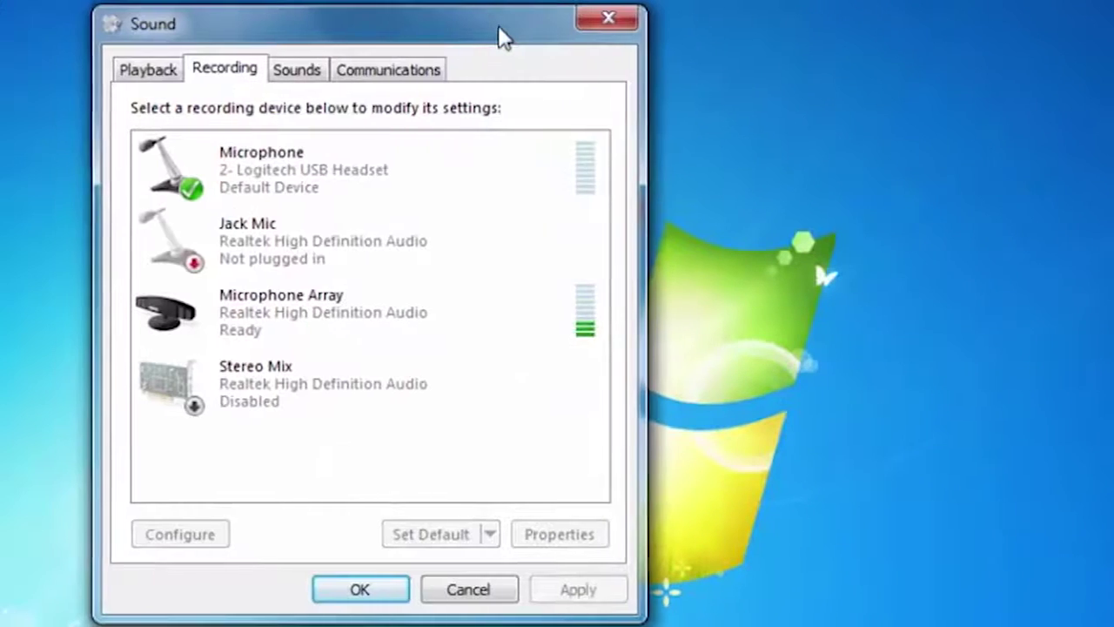
click(392, 165)
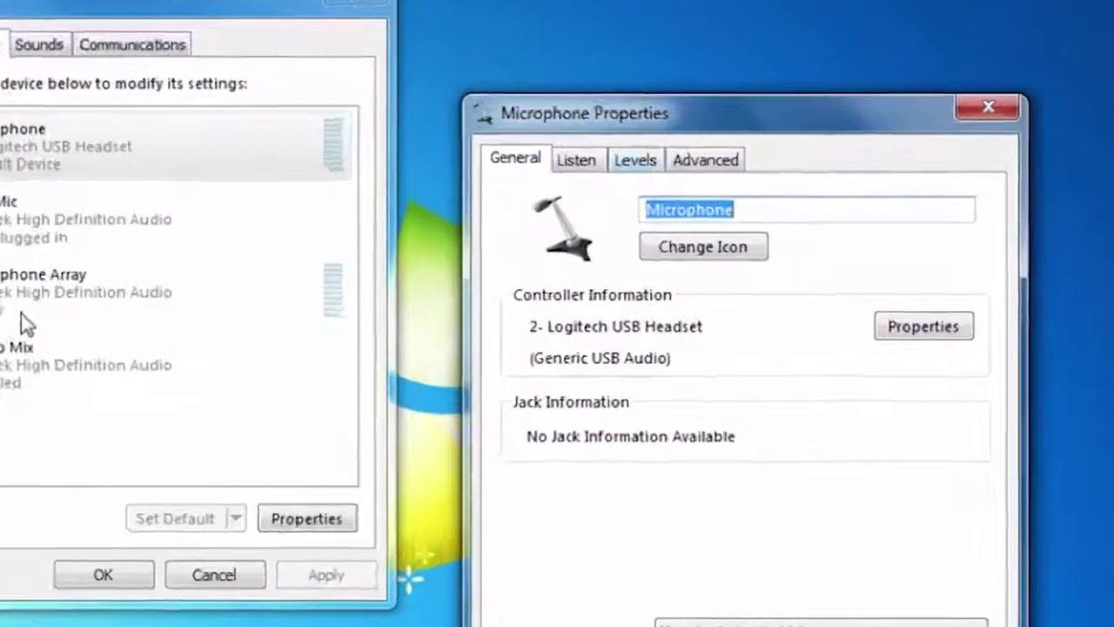
key(ctrl+Tab)
key(ctrl+Tab)
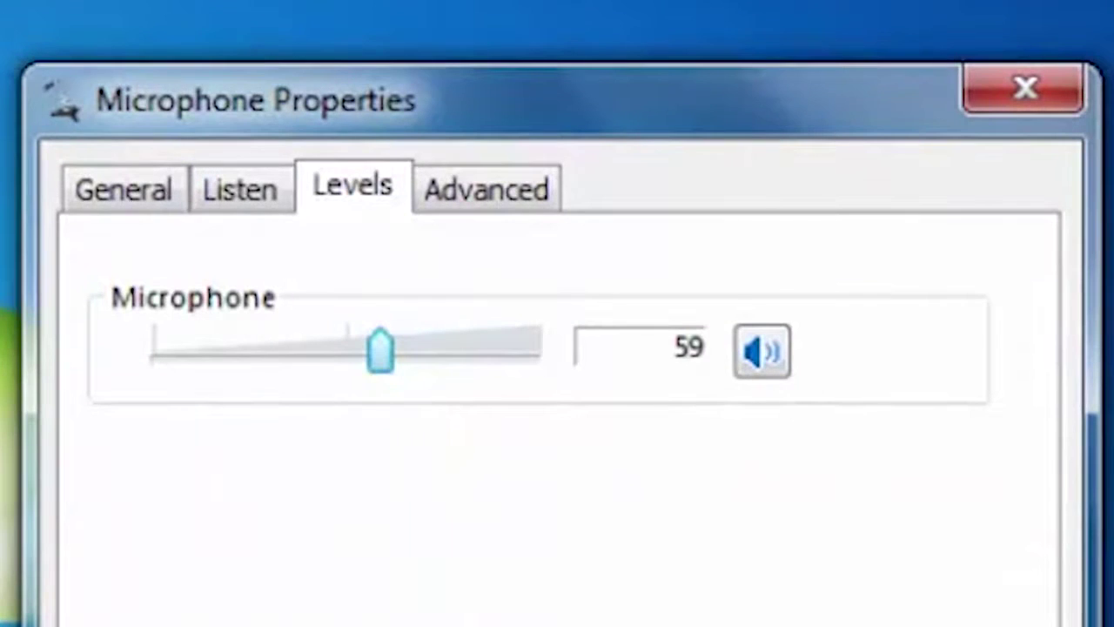
Set the headset microphone's level to 70 and confirm the sound settings.
key(Right)
key(Right)
key(Right)
key(Right)
key(Right)
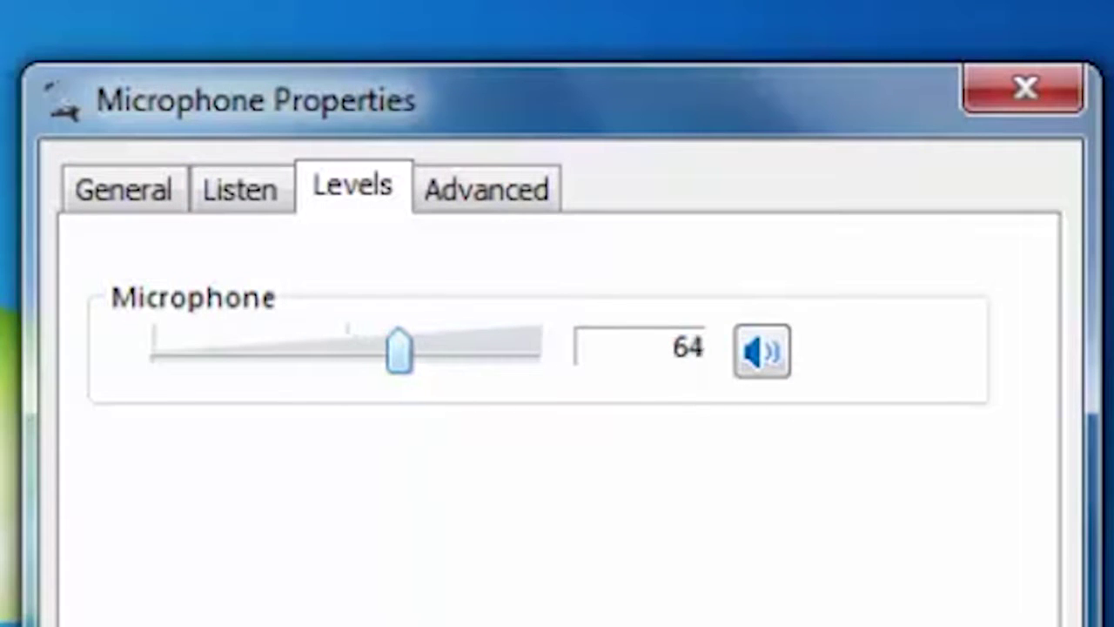
key(Left)
key(Left)
key(Left)
key(Left)
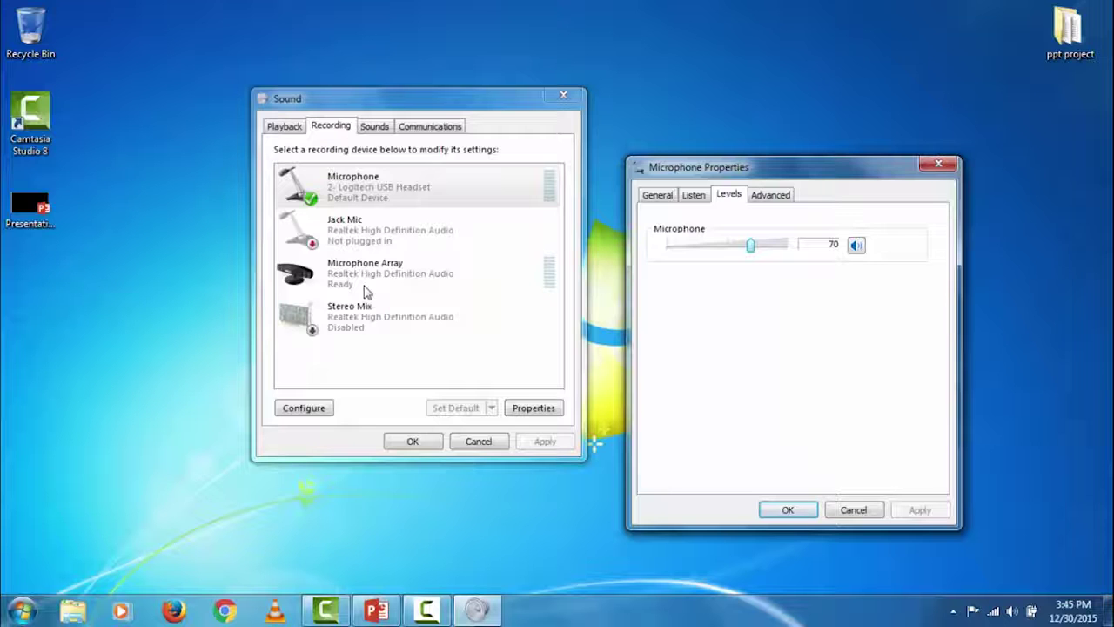
key(Return)
key(Return)
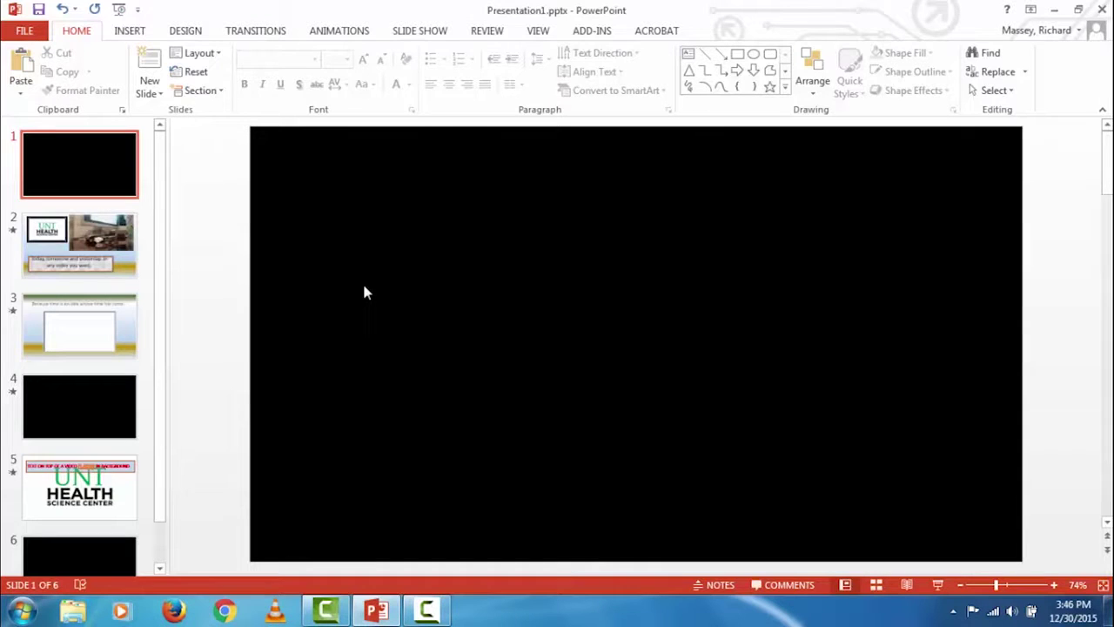
Record the slide show from slide 1 with timings, narrations and laser pointer, pausing and resuming once, and end recording on slide 3.
key(alt+s)
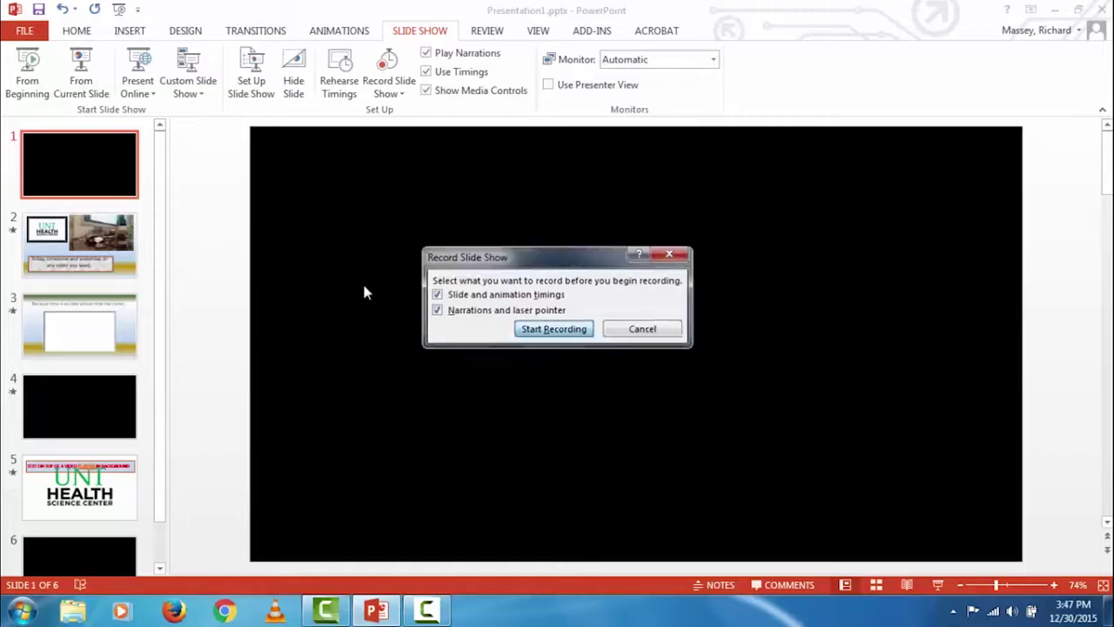
key(Escape)
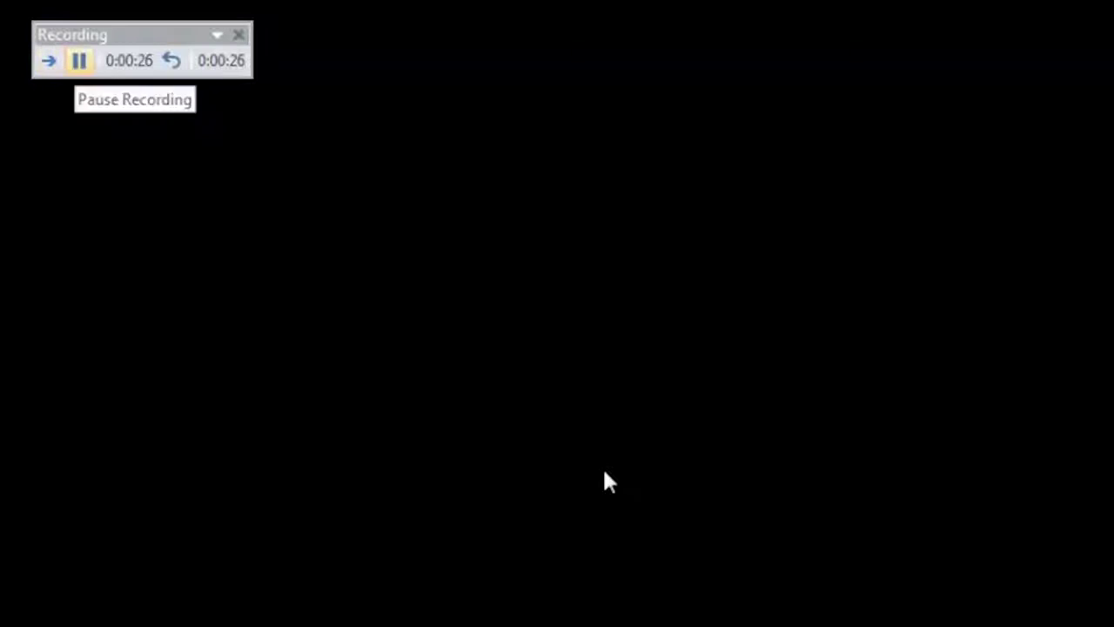
click(79, 61)
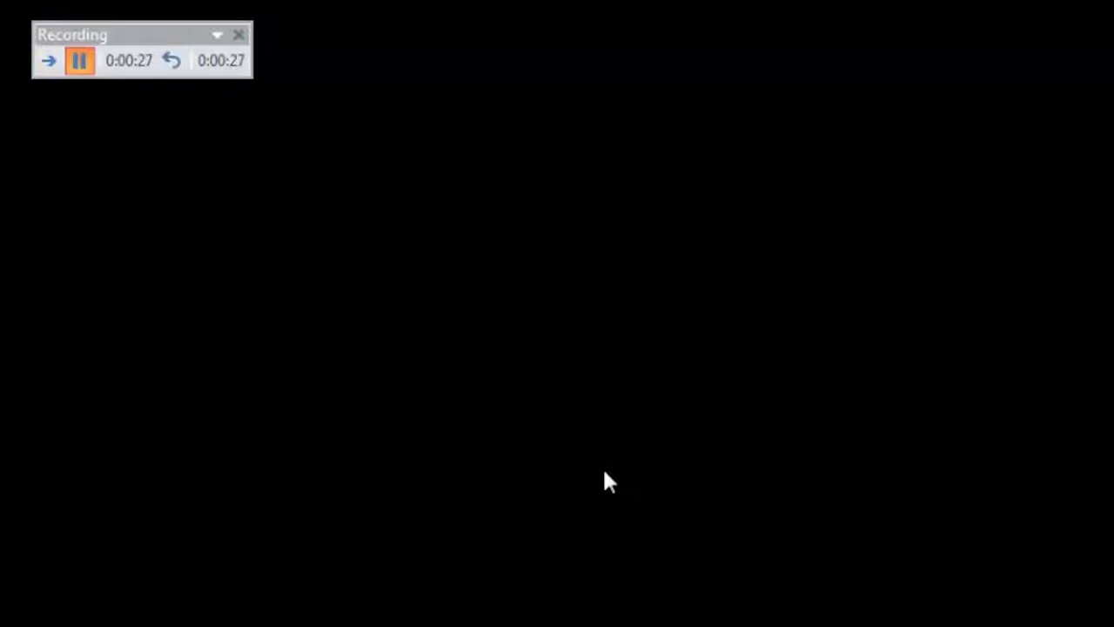
key(Return)
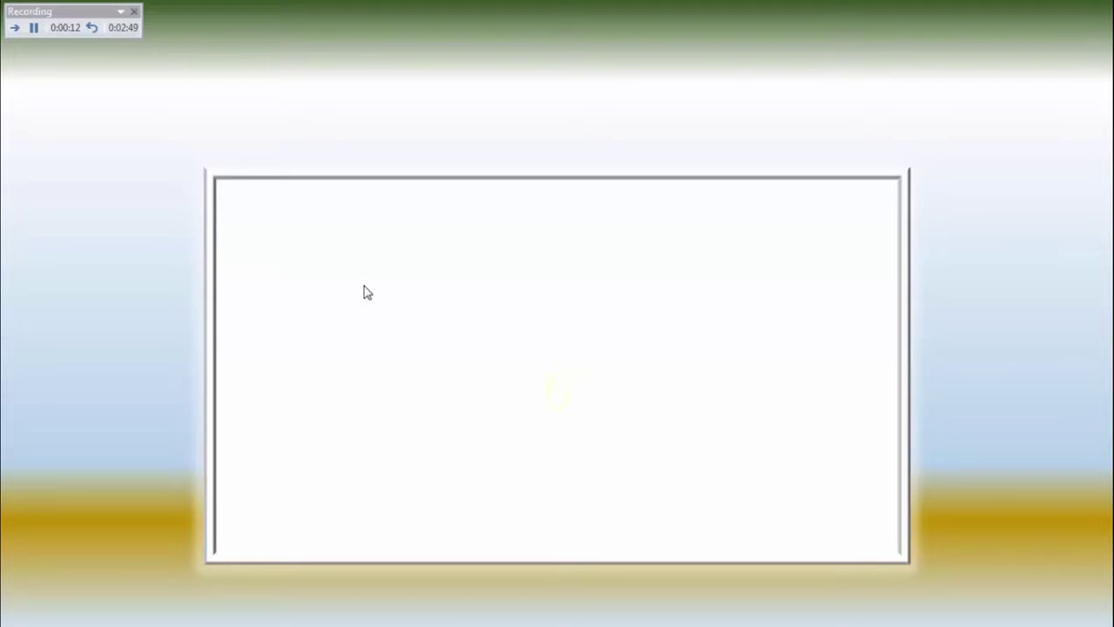
key(Escape)
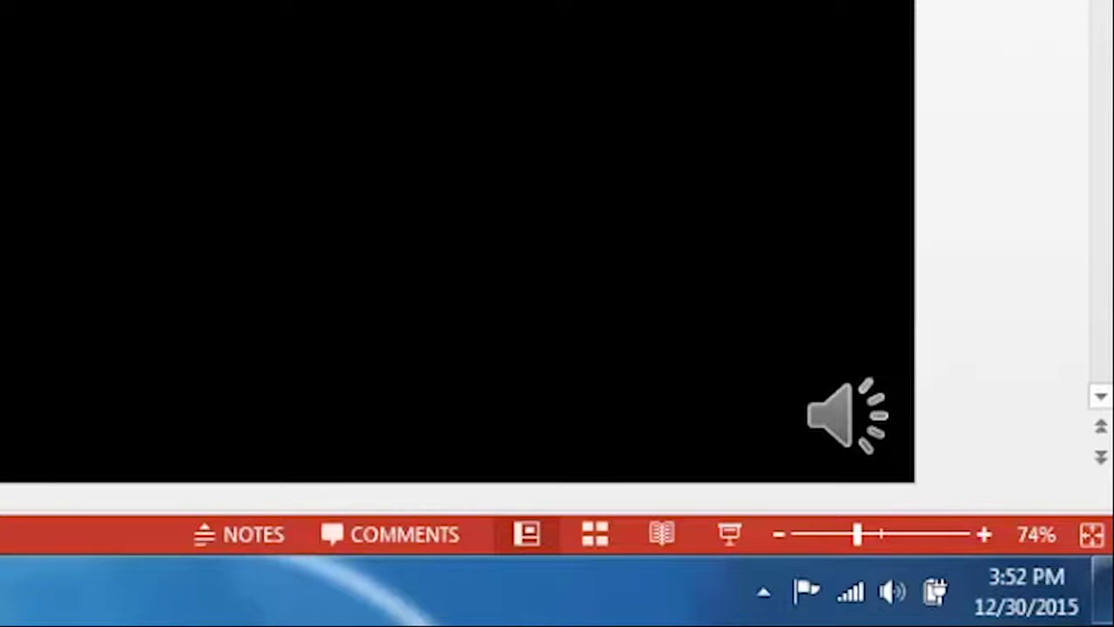
Play and pause the recorded narration on slide 1, and check slide 3 for its audio.
click(851, 418)
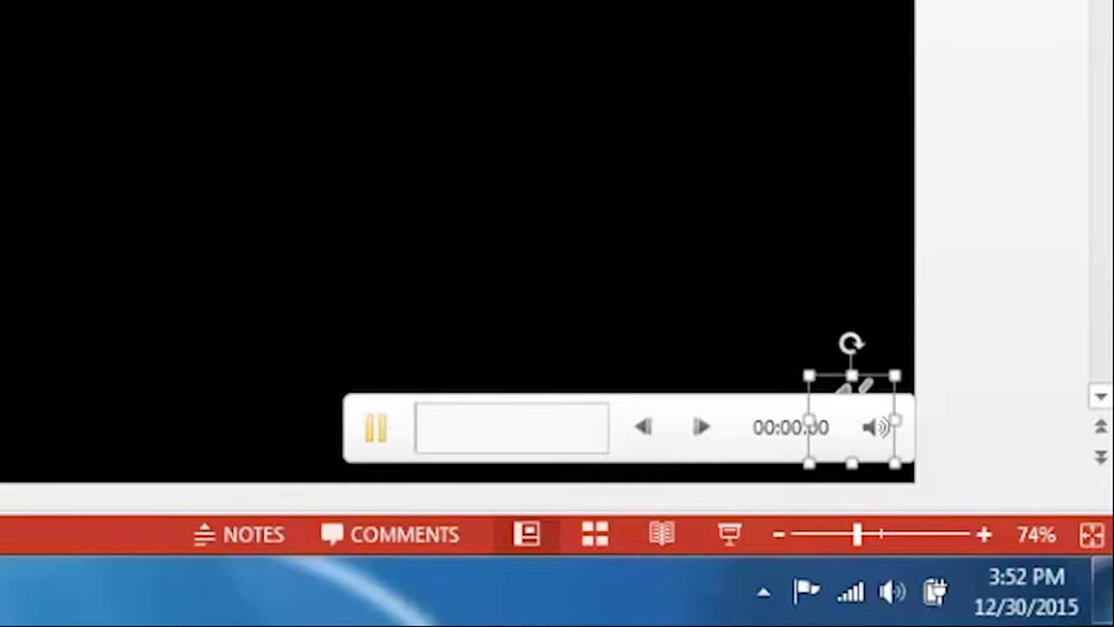
click(376, 426)
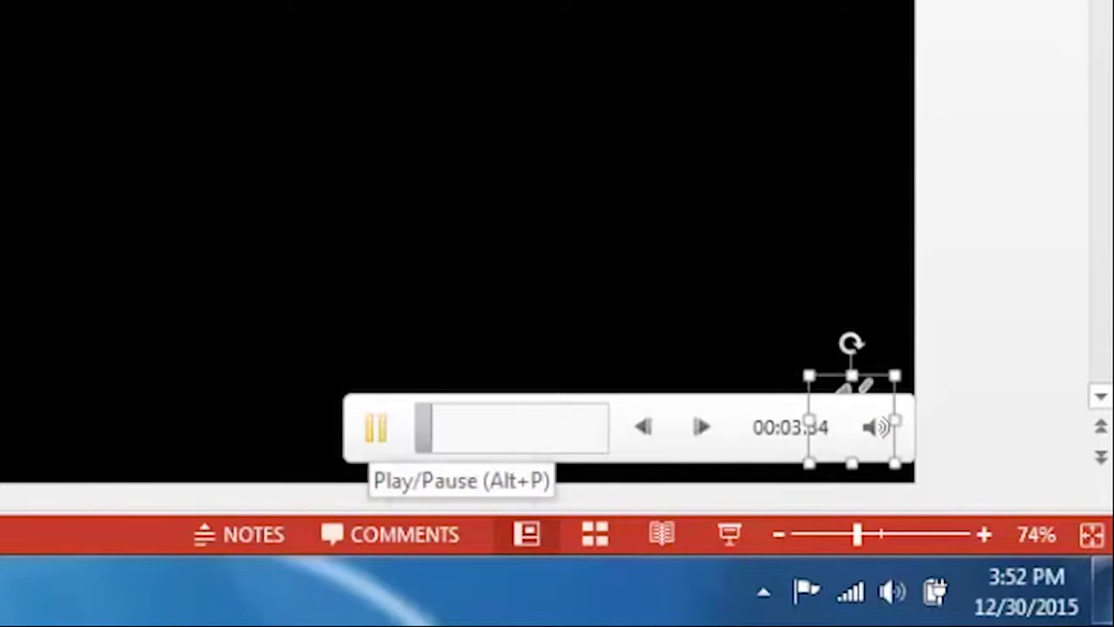
click(376, 426)
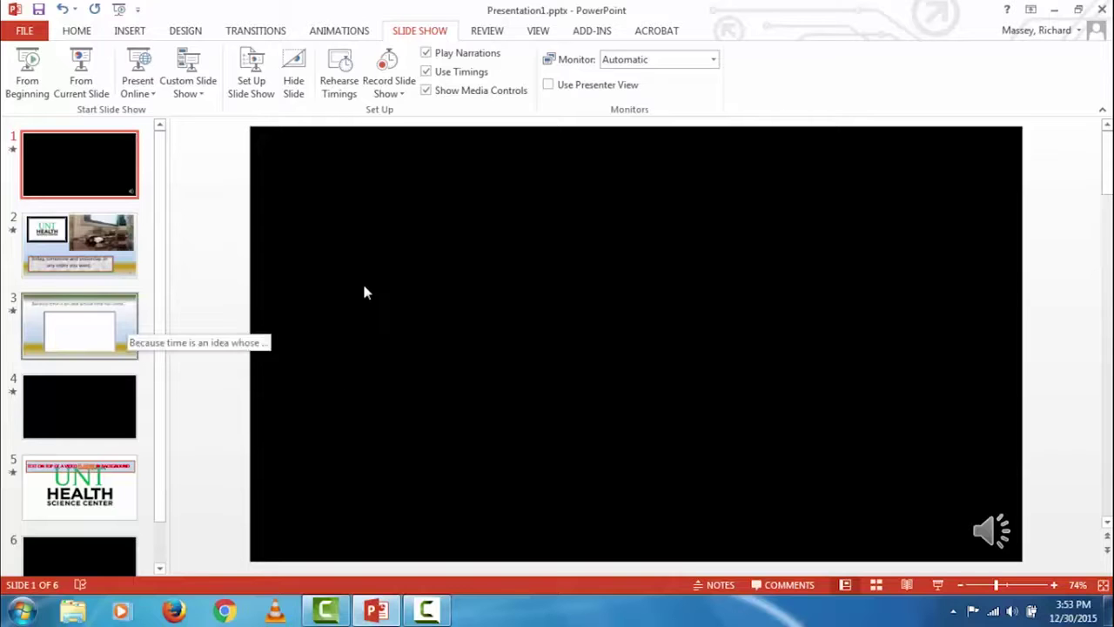
click(125, 321)
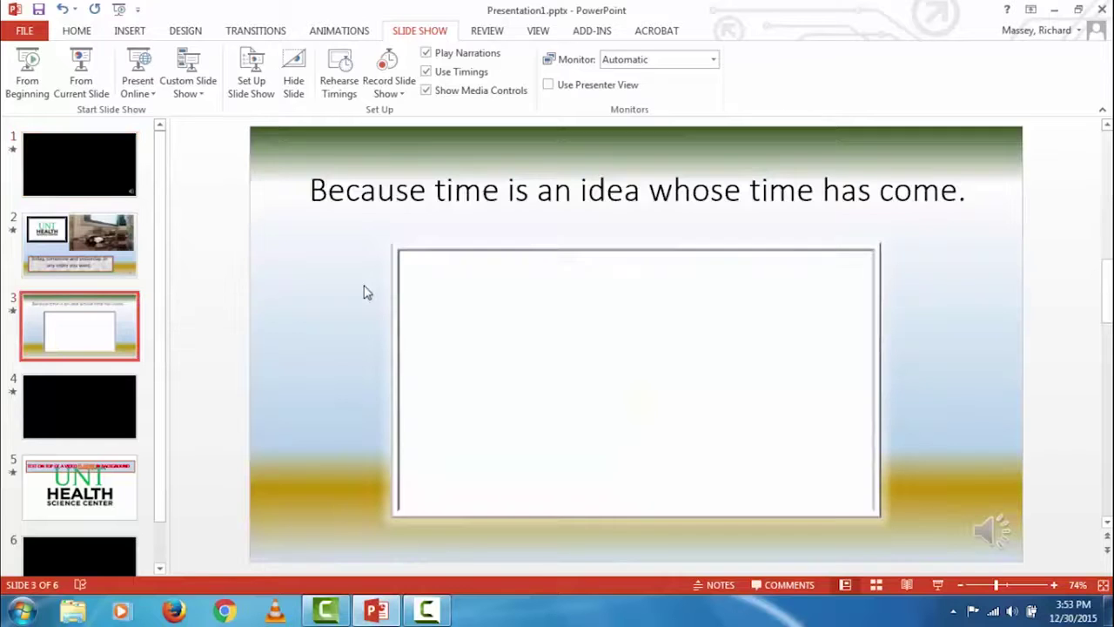
Trim slide 2's narration audio to start at 00:17.487 and end at 01:48.374.
click(115, 249)
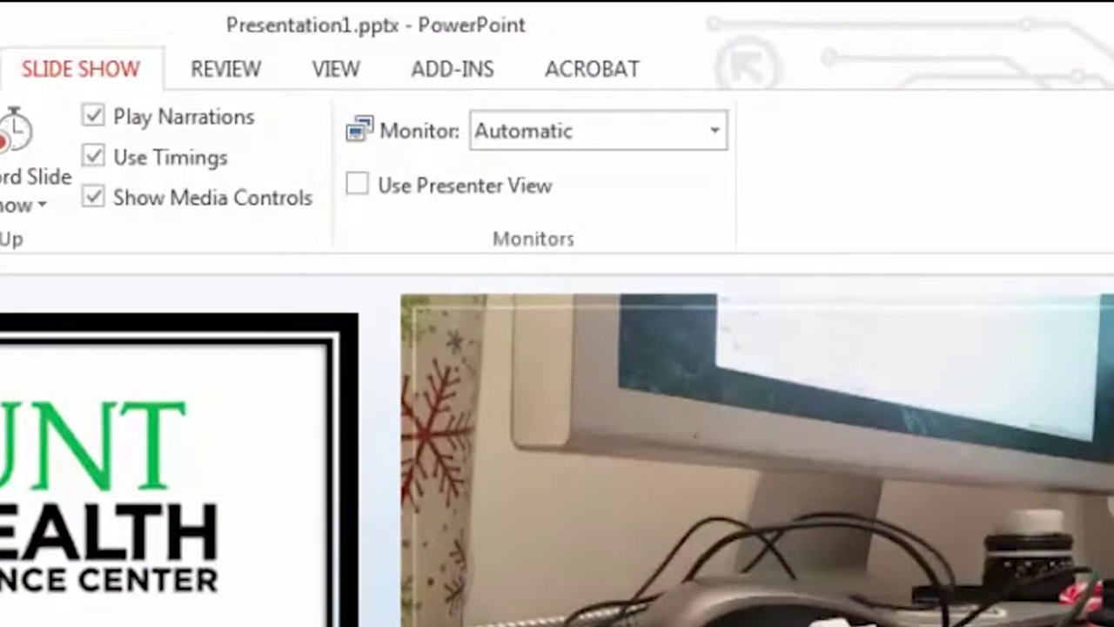
double_click(175, 441)
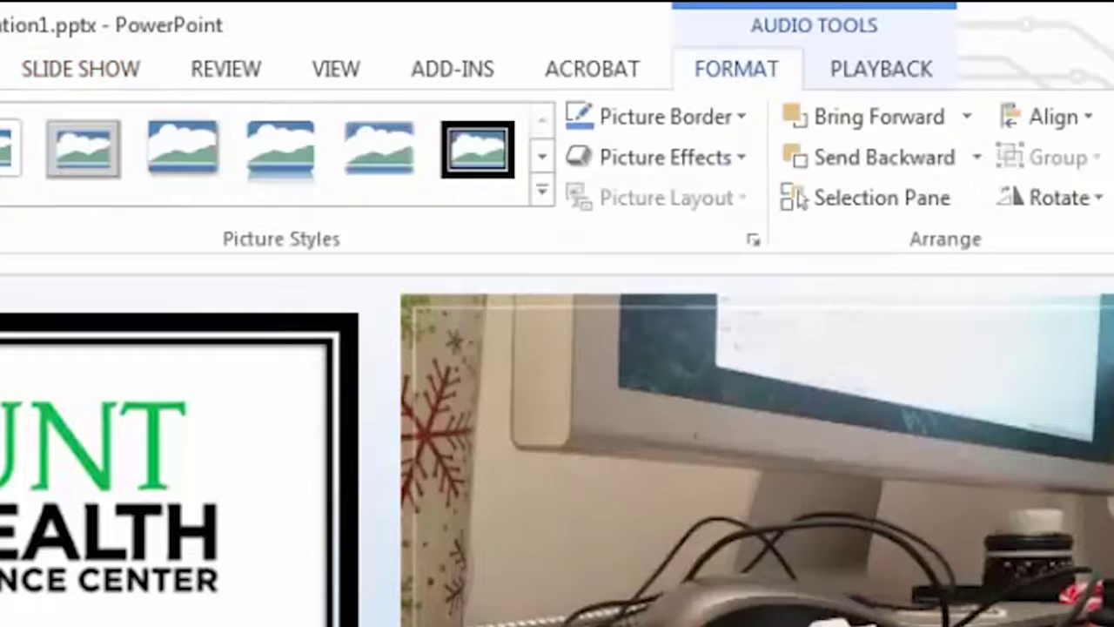
click(881, 69)
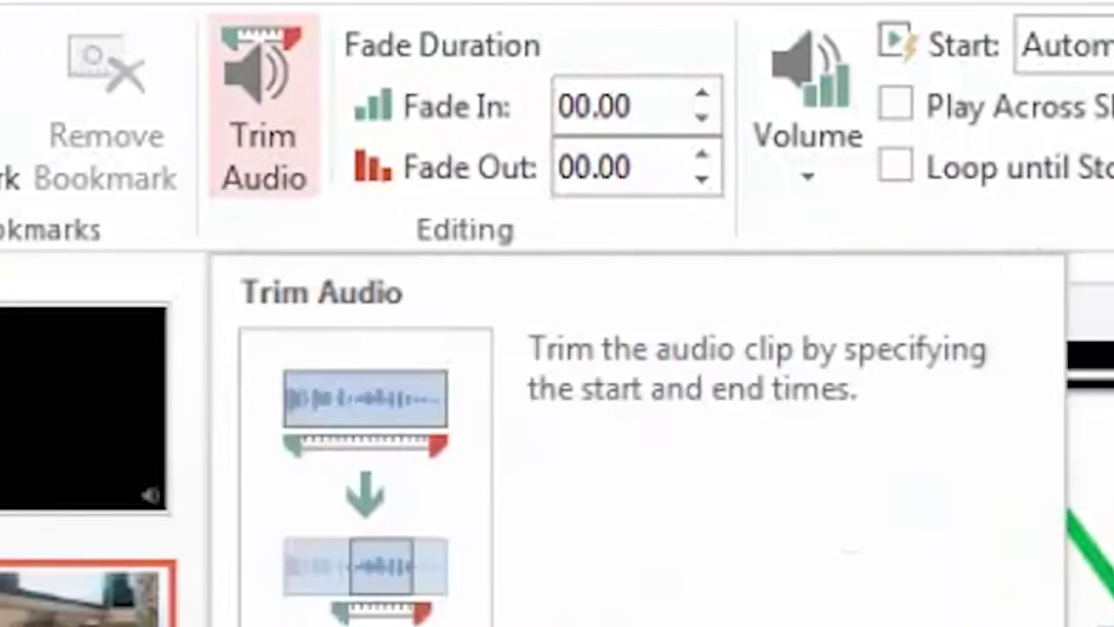
click(85, 148)
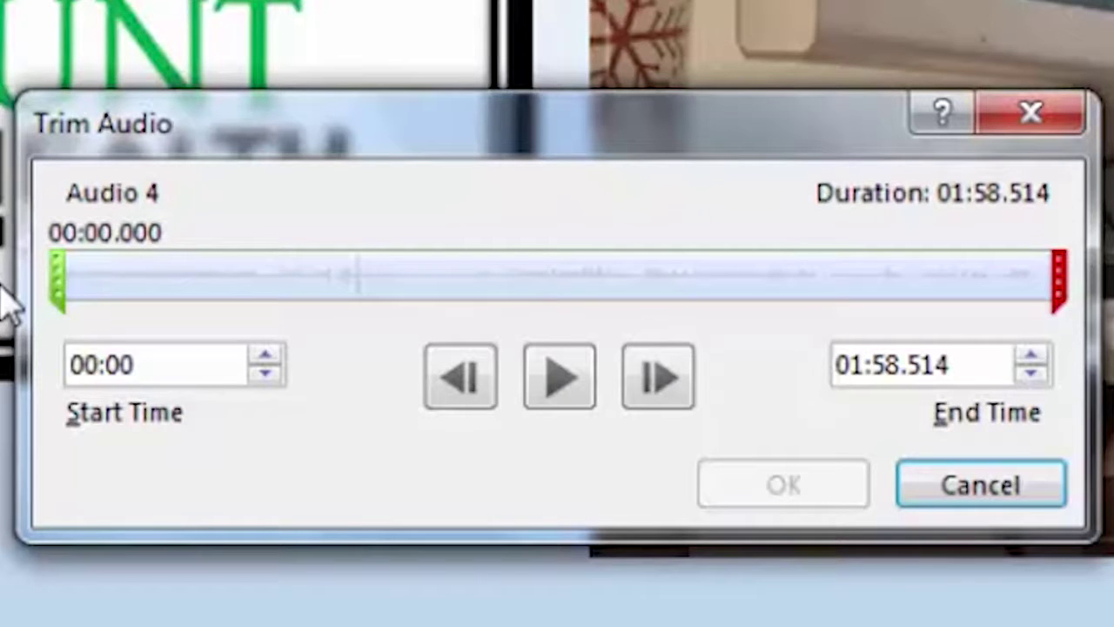
drag(1059, 283, 974, 283)
drag(57, 283, 204, 283)
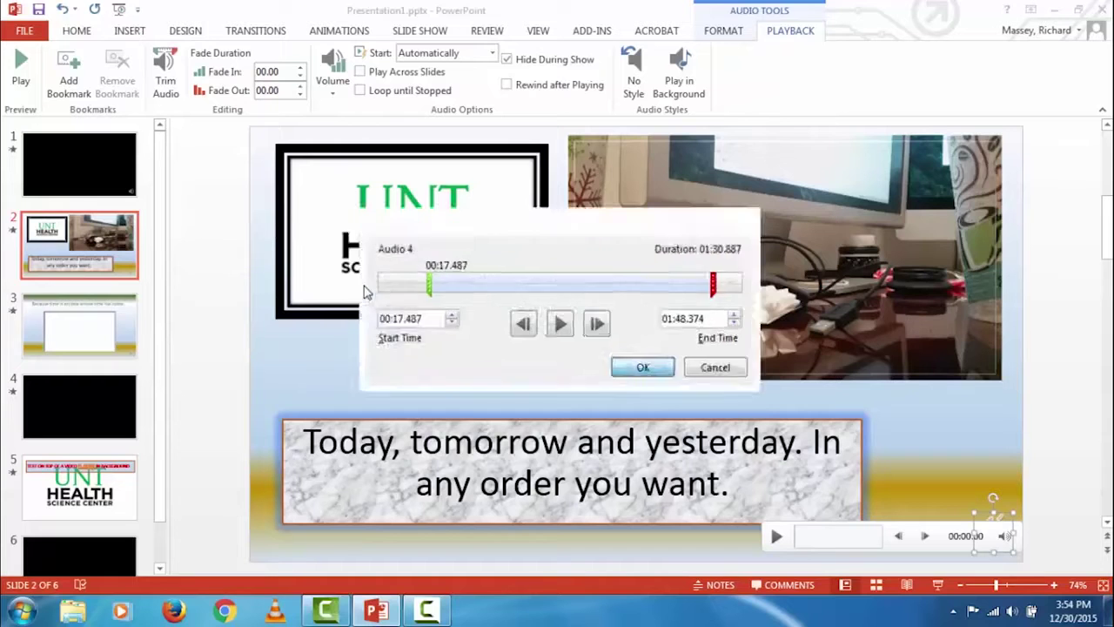
key(Return)
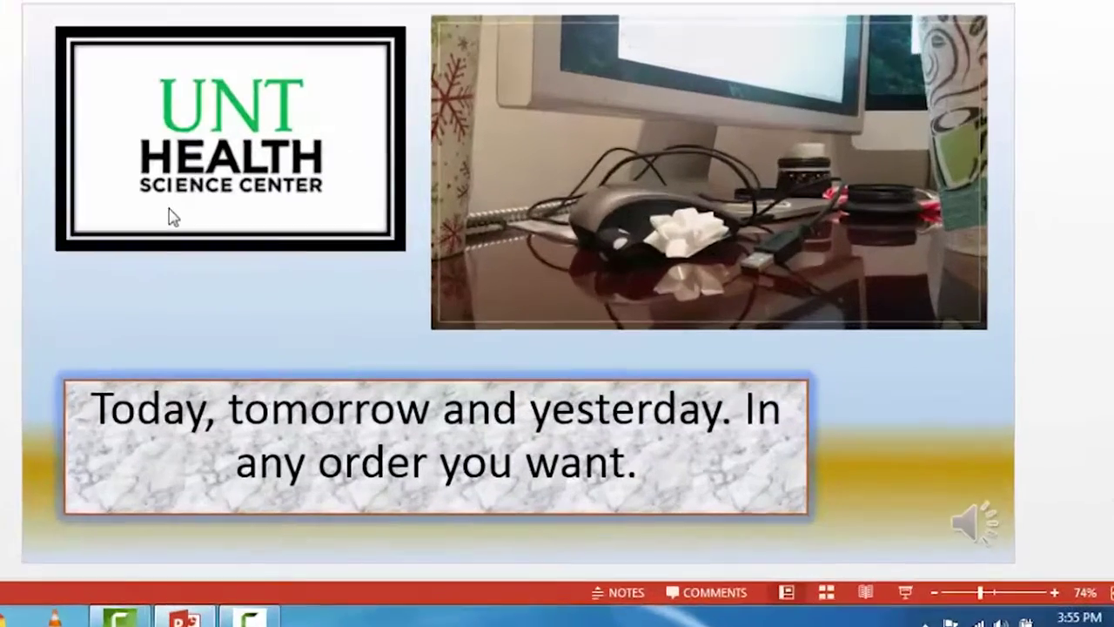
Insert a new blank slide directly after slide 2.
mouse_move(1001, 535)
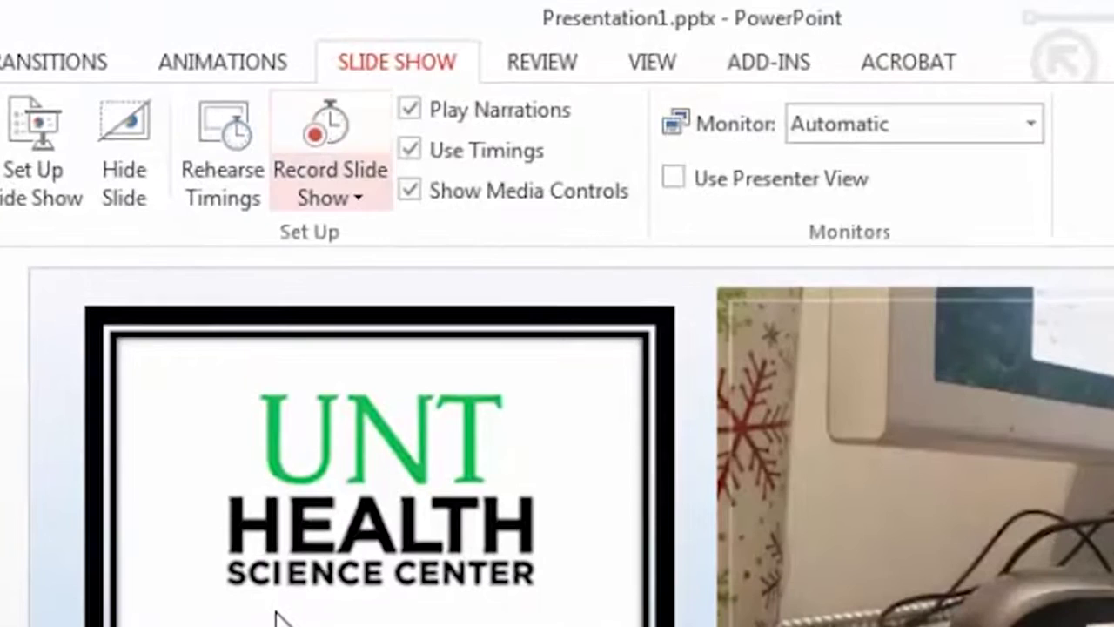
click(330, 192)
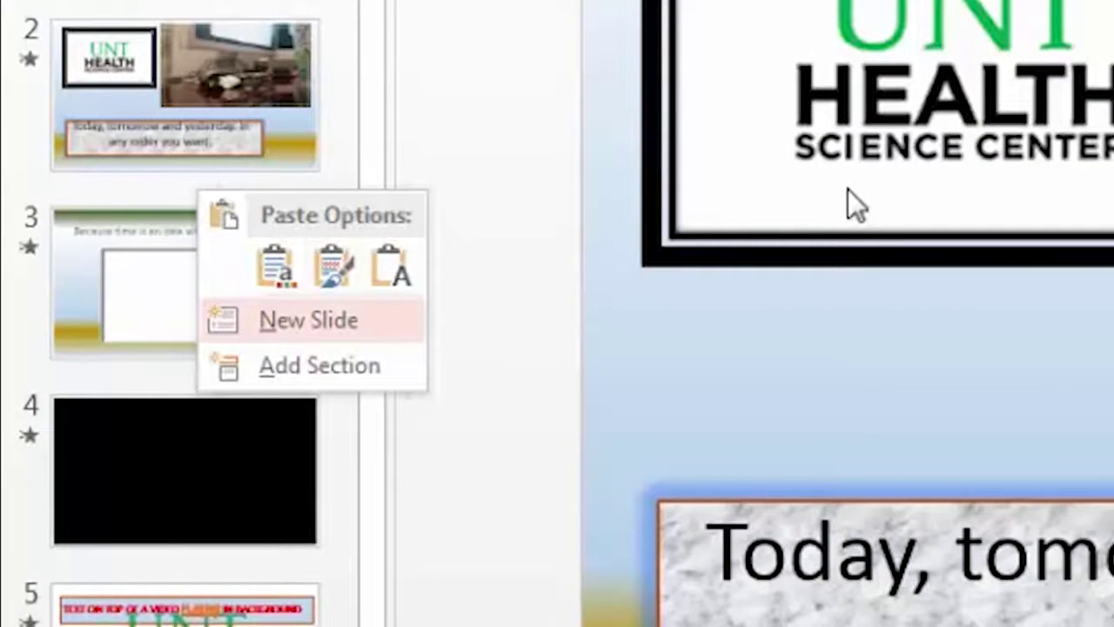
key(Return)
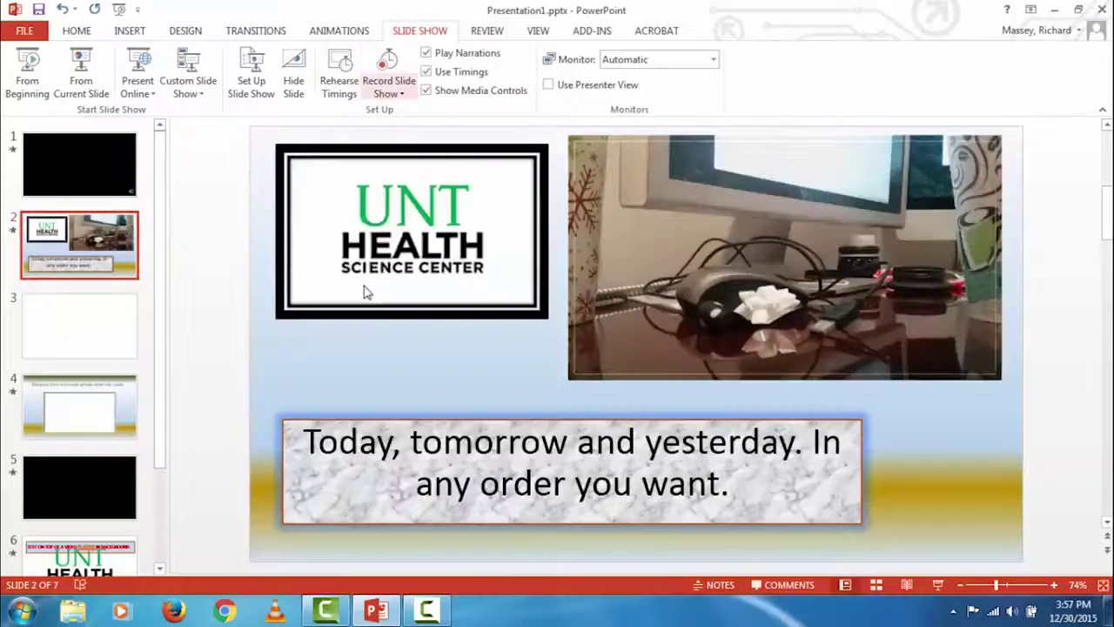
Record narration again starting from slide 2, advance to the blank slide 3, and end the recording there.
click(389, 87)
key(Down)
key(Down)
key(Return)
key(Return)
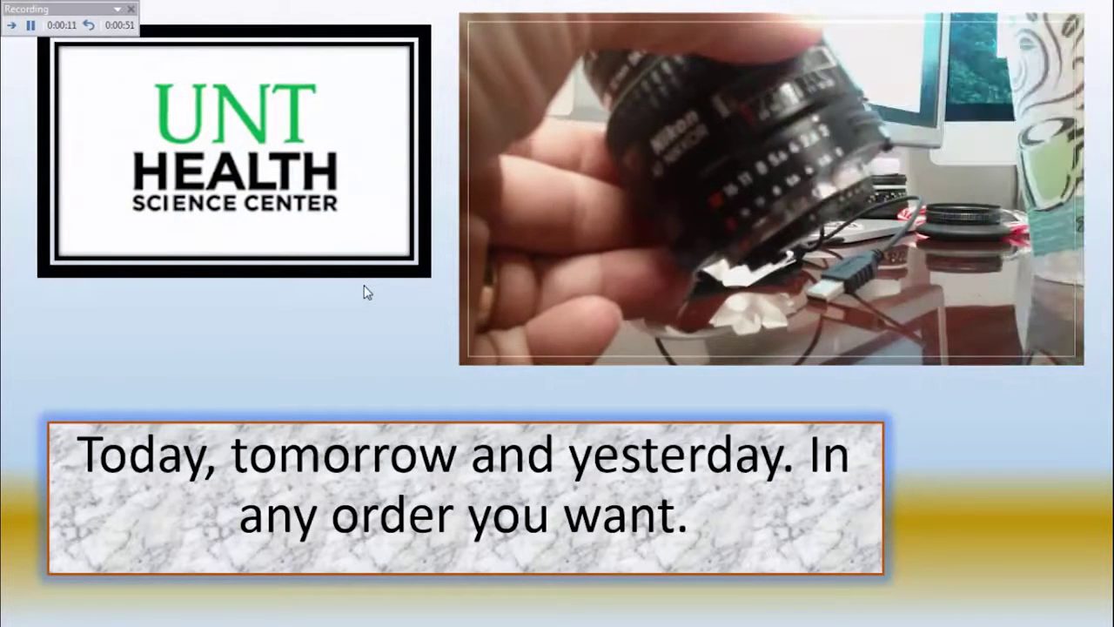
click(364, 293)
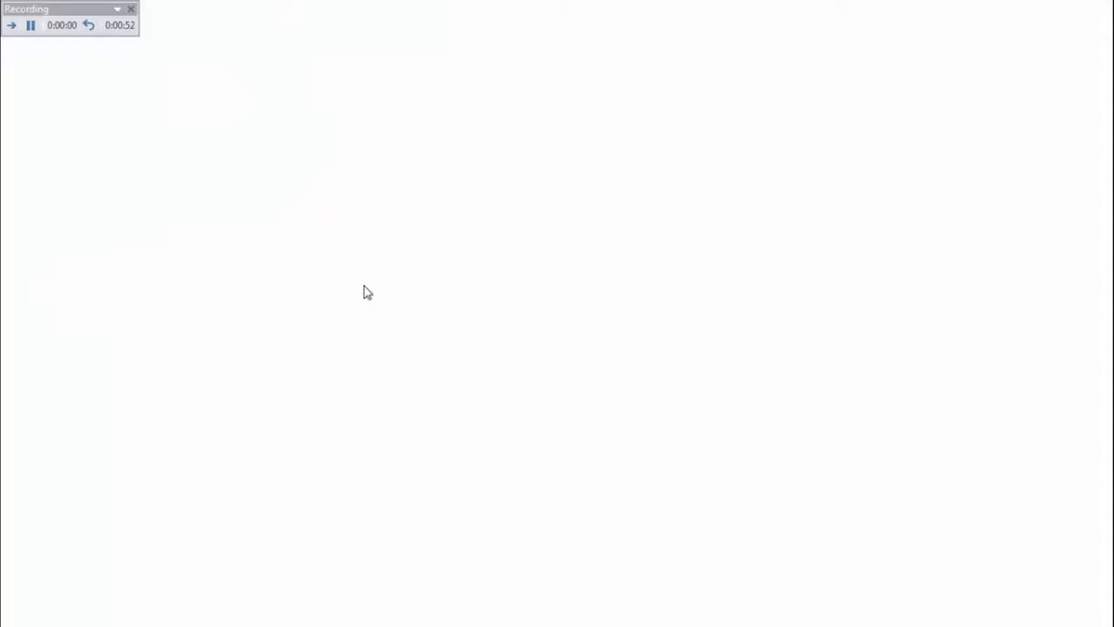
key(Escape)
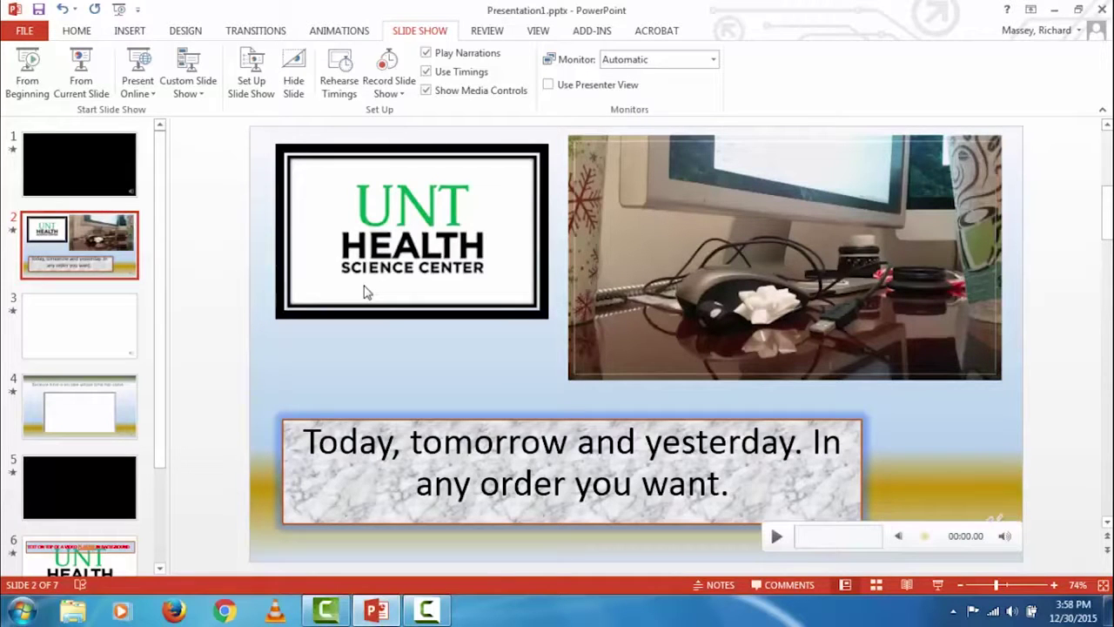
Play back and pause the new narration on slide 2.
click(776, 536)
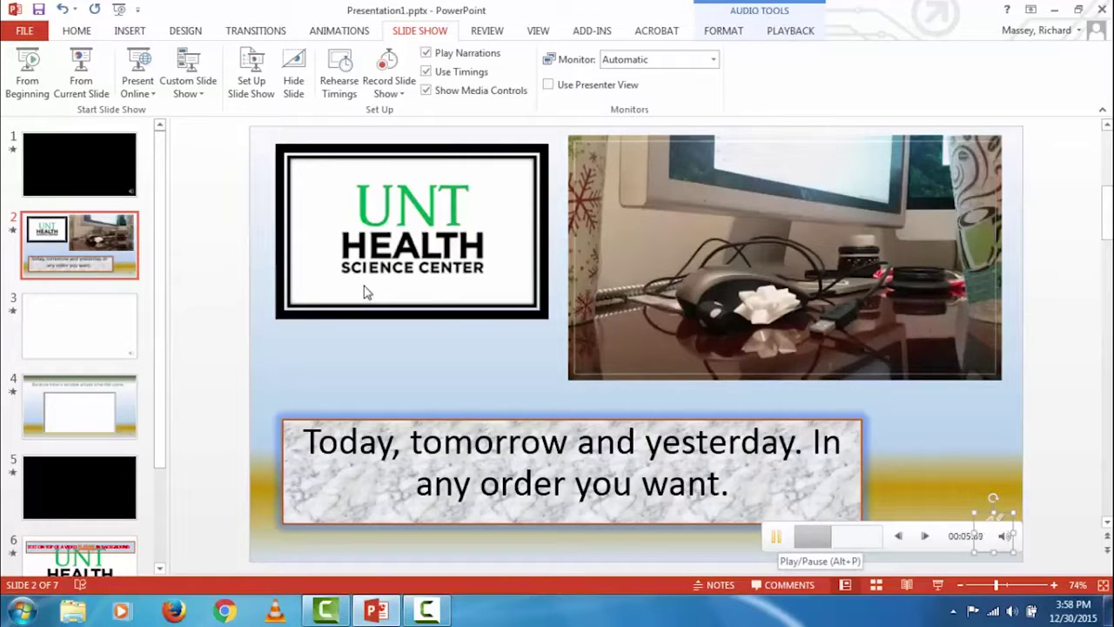
click(776, 536)
click(776, 536)
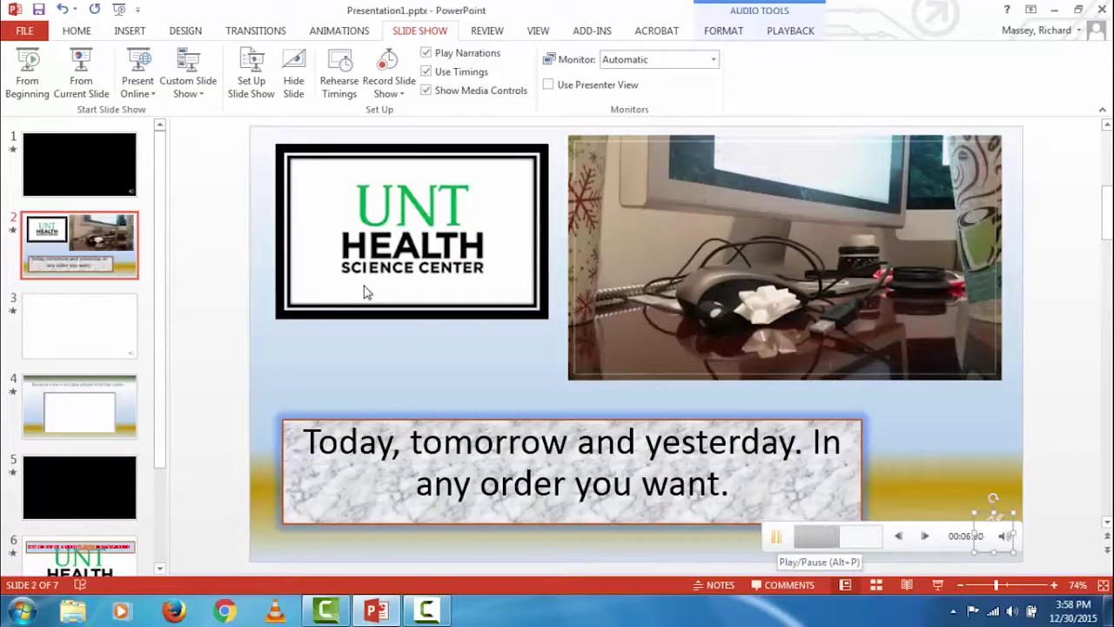
key(Escape)
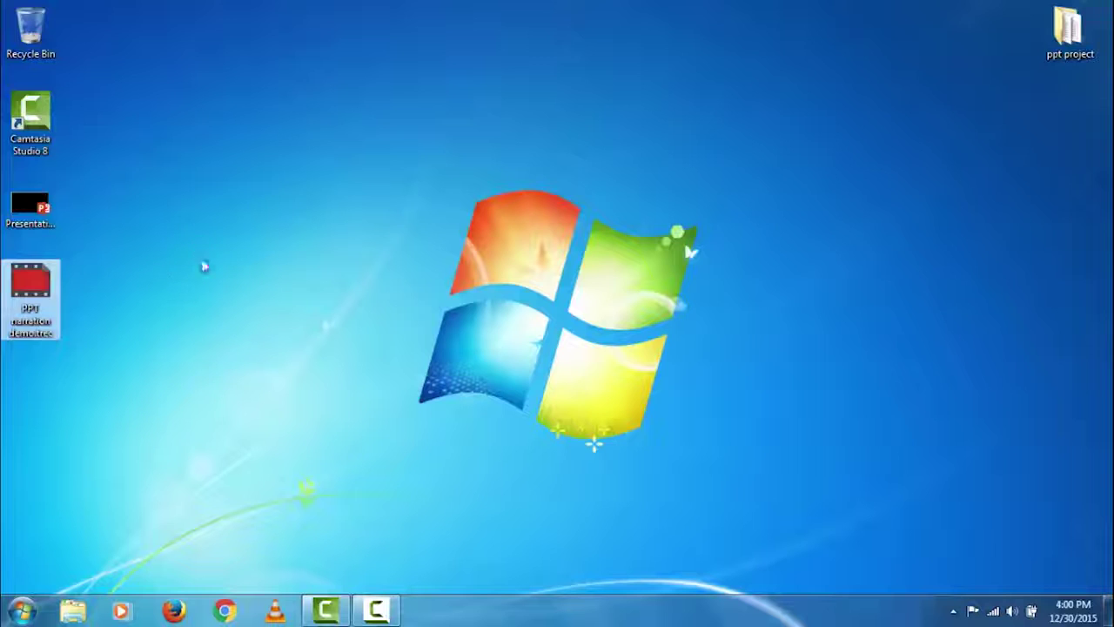
Open the narrated copy of Presentation1.pptx from the ppt project folder on the desktop, minimizing the unnarrated desktop copy.
double_click(35, 206)
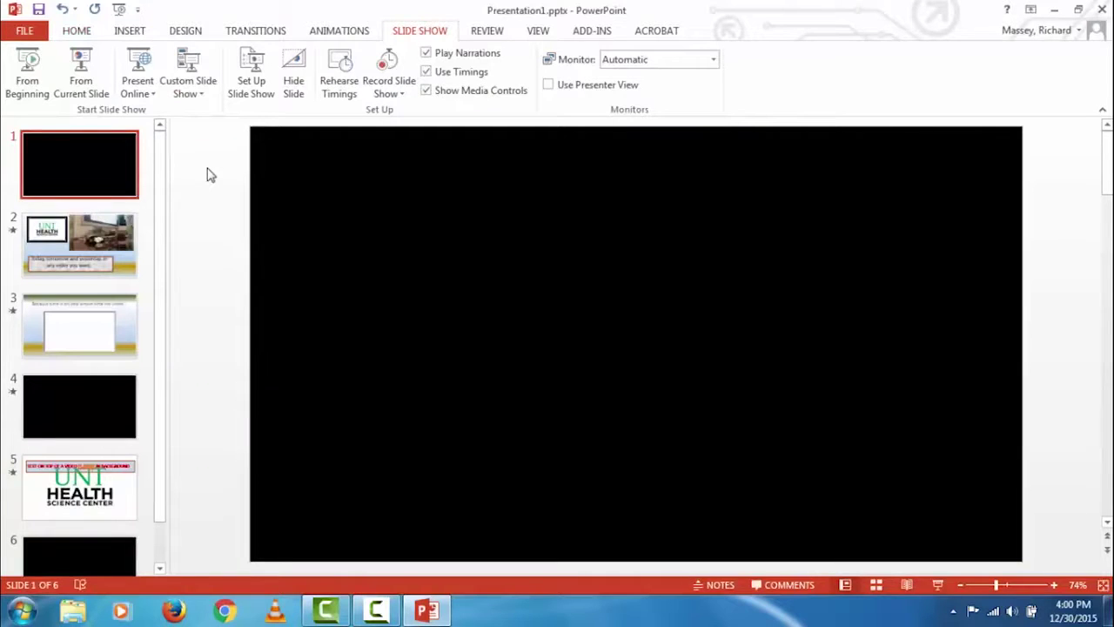
click(1053, 10)
double_click(1072, 35)
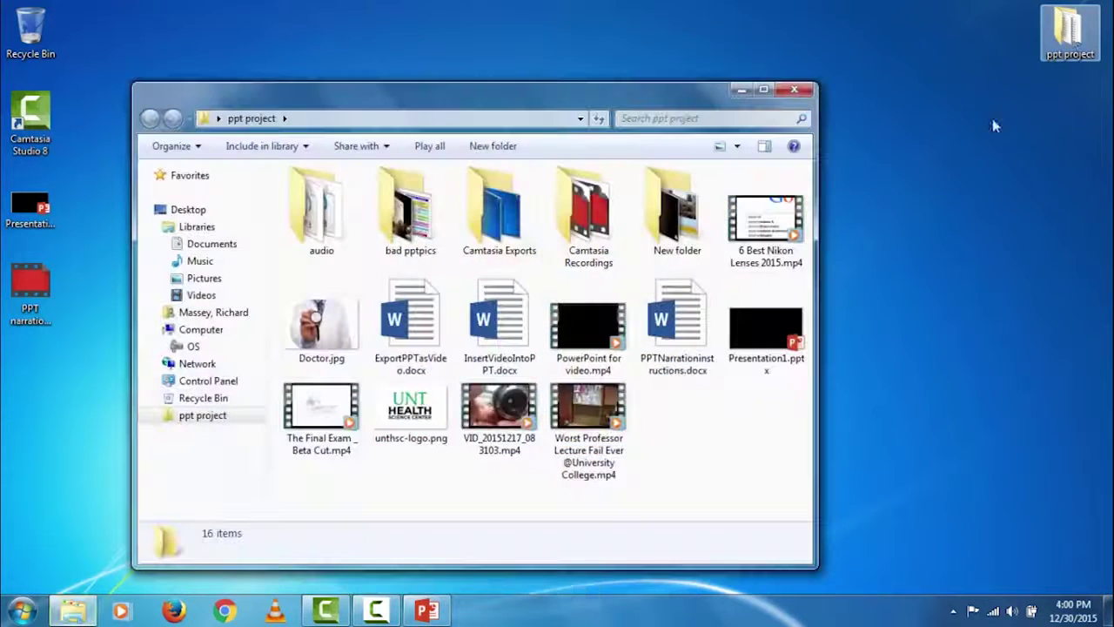
double_click(742, 333)
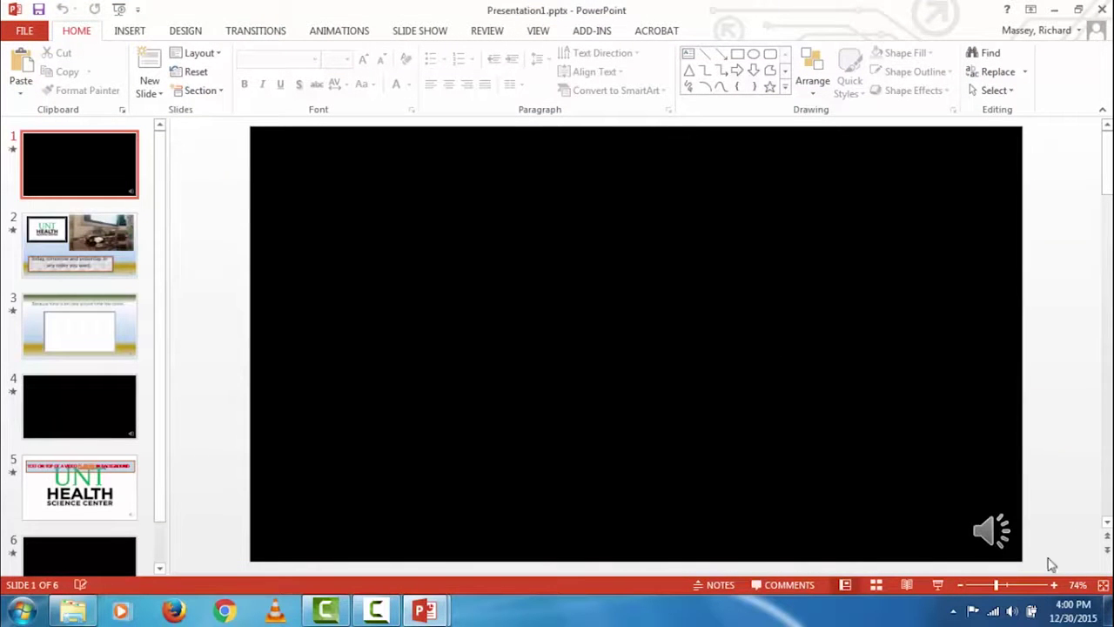
mouse_move(974, 533)
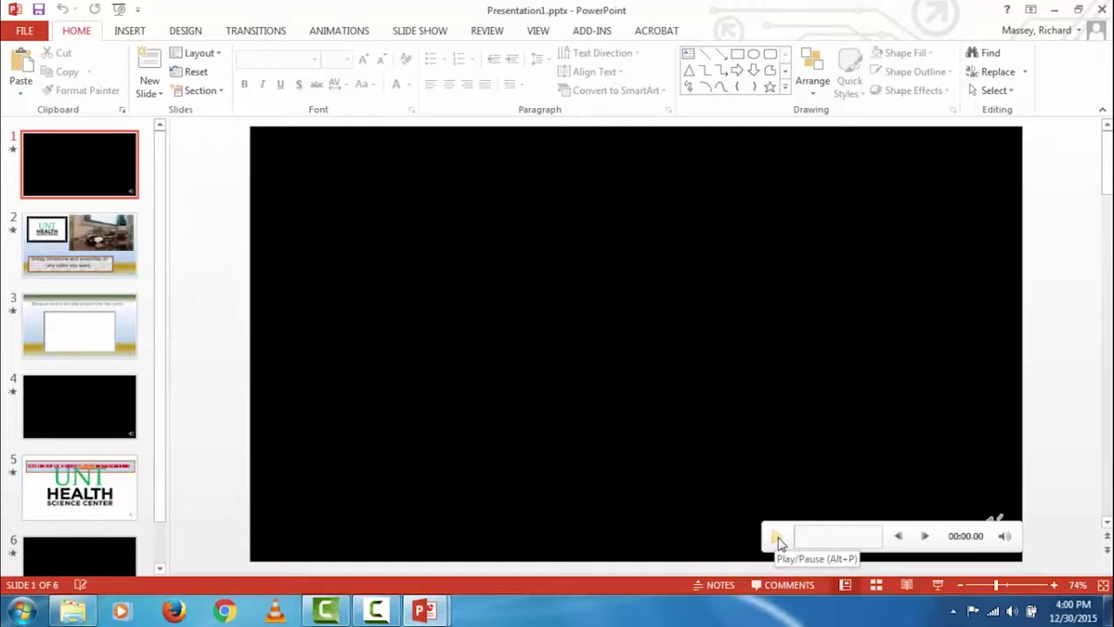
Play back the start of the narration on slide 1 of the six-slide presentation and pause it.
click(777, 540)
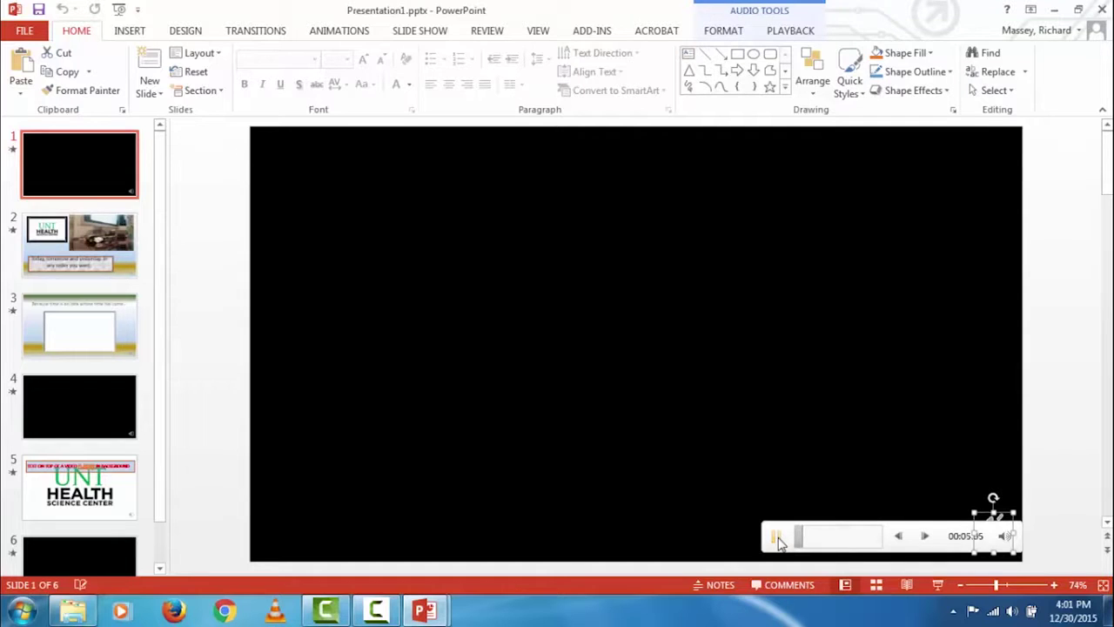
click(777, 540)
Minimize the six-slide presentation and open Presentation1.pptx from New folder inside the ppt project folder.
click(1053, 10)
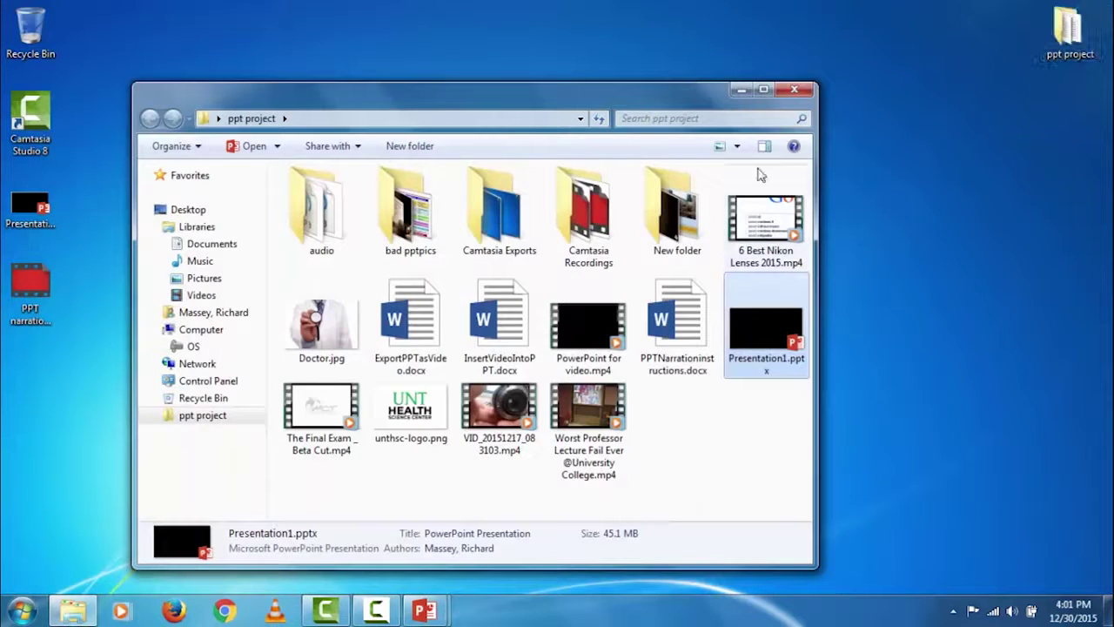
click(669, 196)
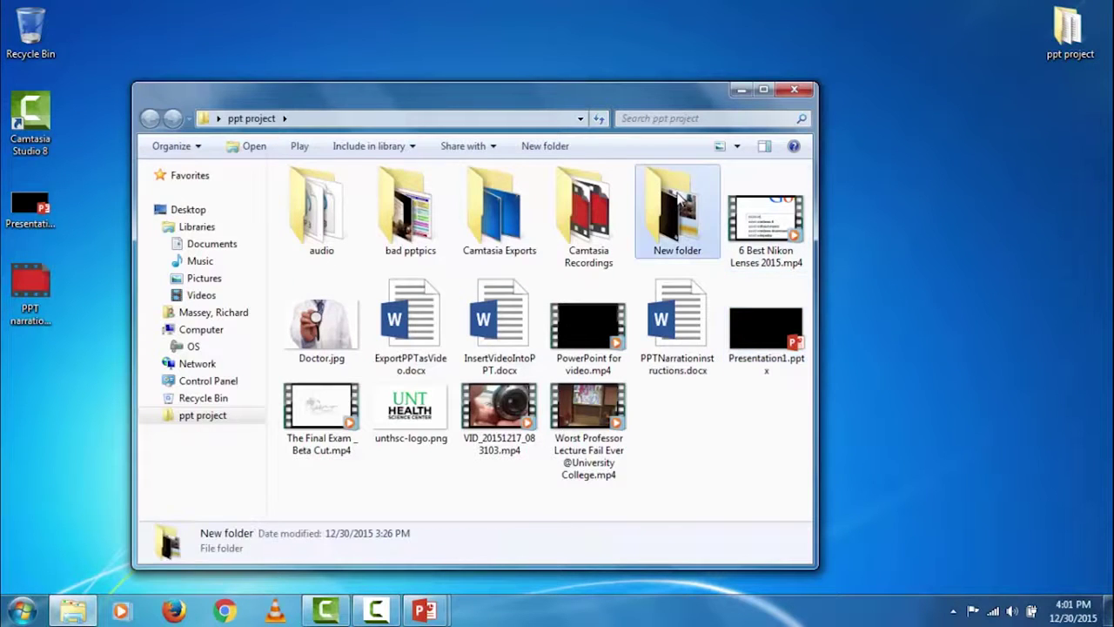
double_click(674, 202)
click(324, 220)
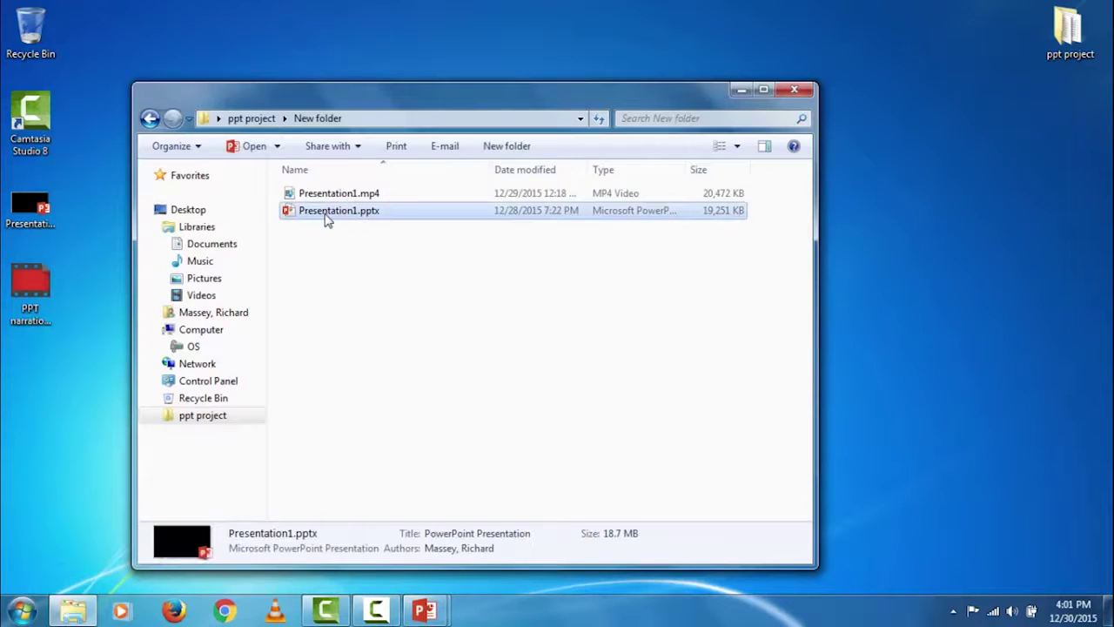
double_click(328, 223)
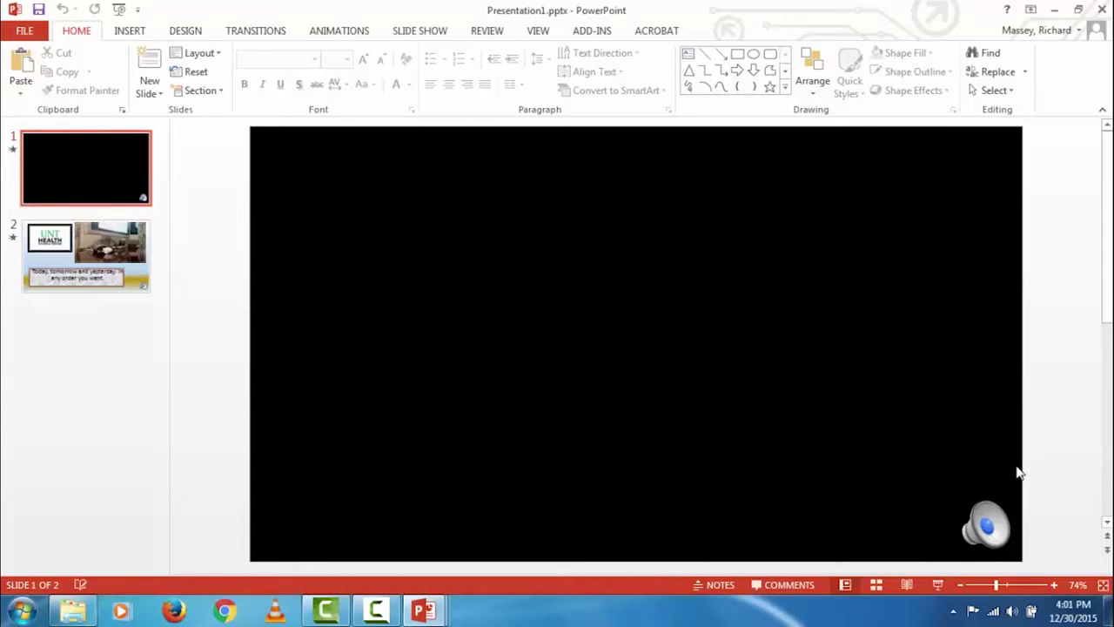
Minimize the two-slide presentation to return to the six-slide one, and deselect the narration audio on slide 1.
click(1053, 10)
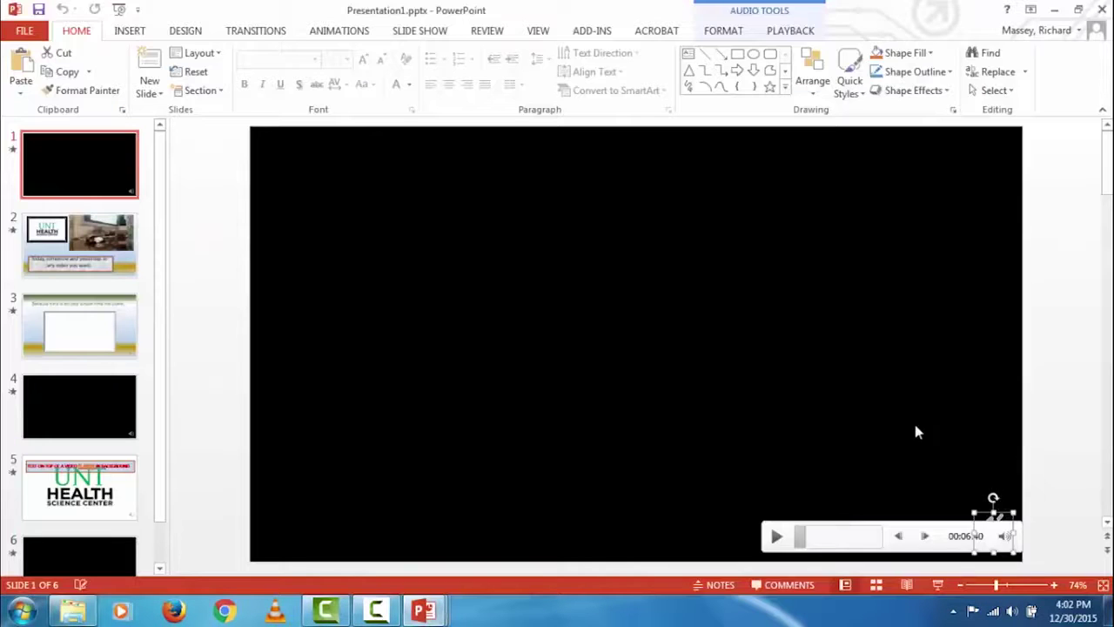
click(915, 431)
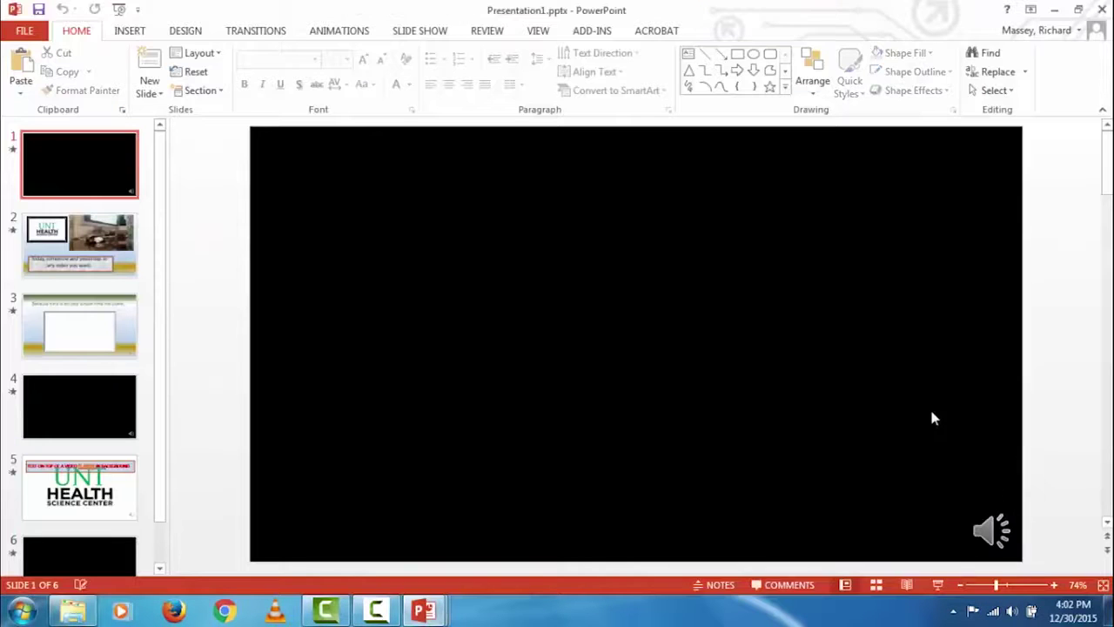